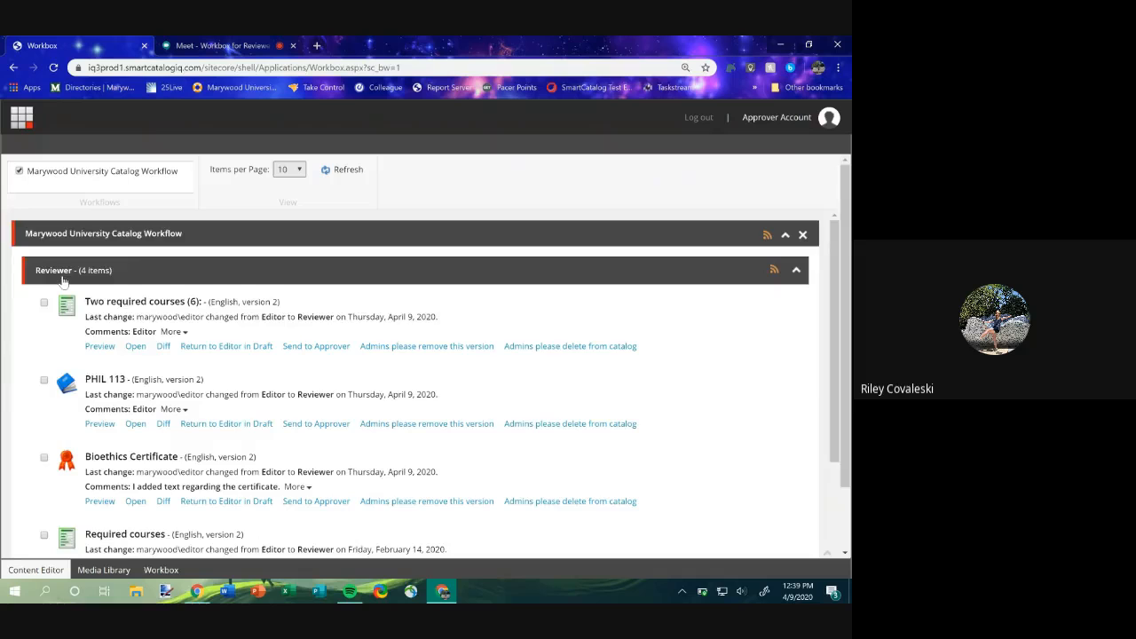
Step: Examine the items and comments in the Reviewer and Editor sections of the Marywood University Catalog Workflow
scroll(62, 281, "down", 4)
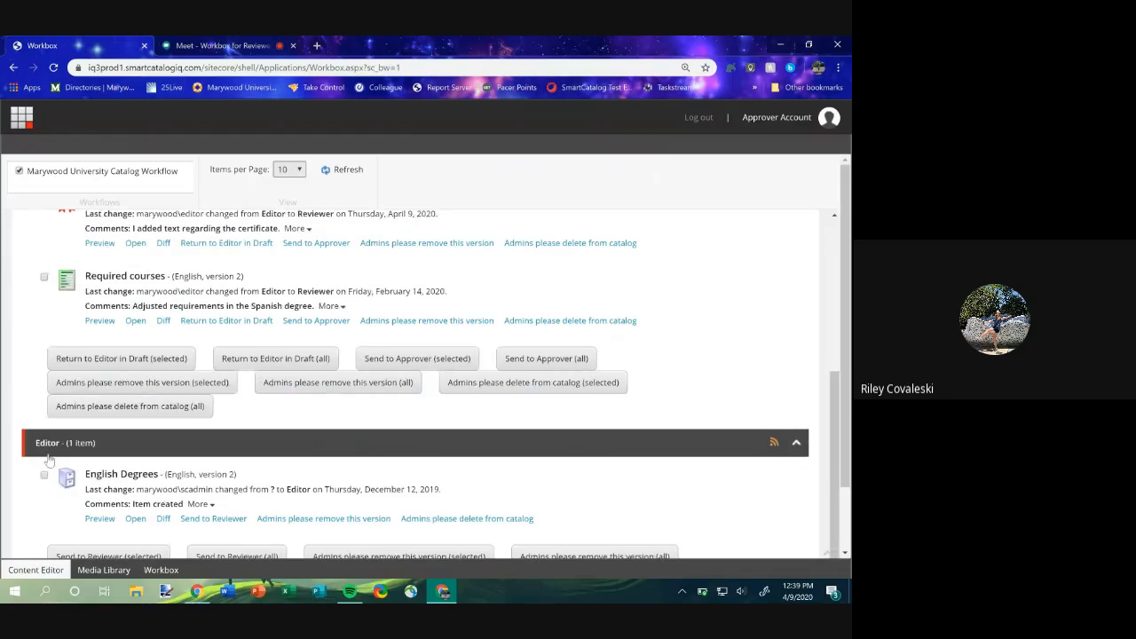
scroll(50, 460, "up", 4)
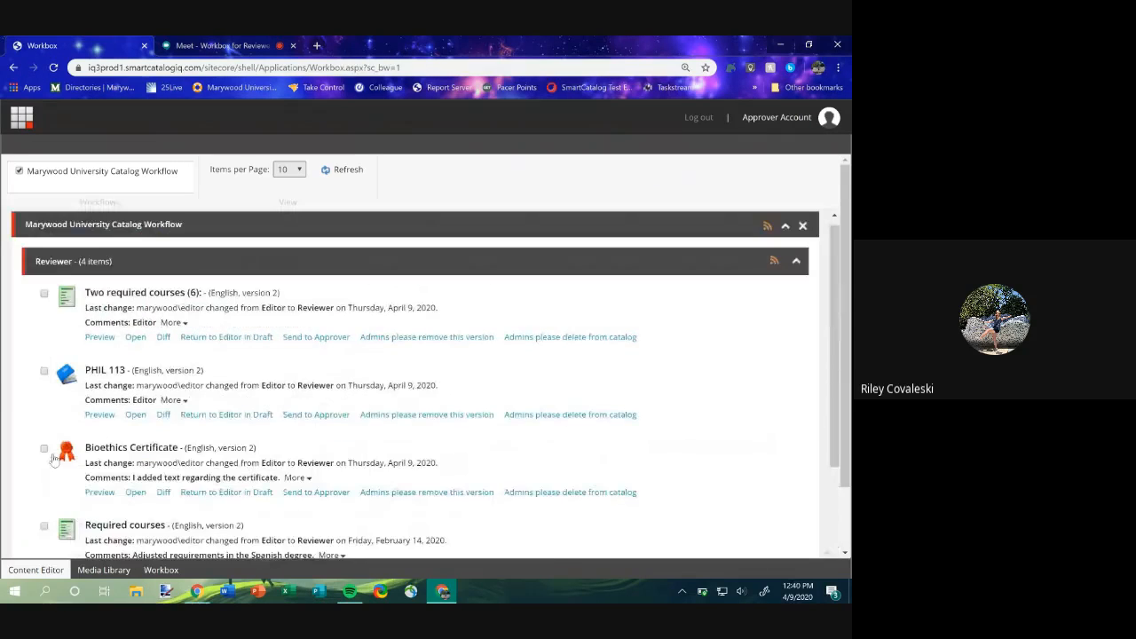
scroll(322, 310, "down", 1)
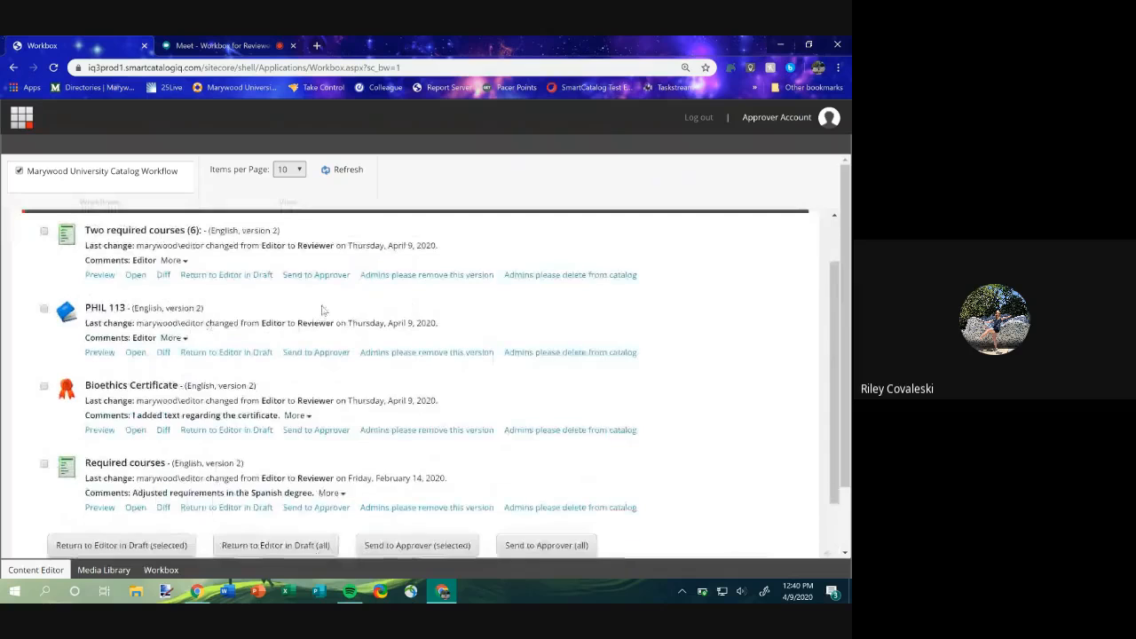
left_click_drag(837, 335, 837, 318)
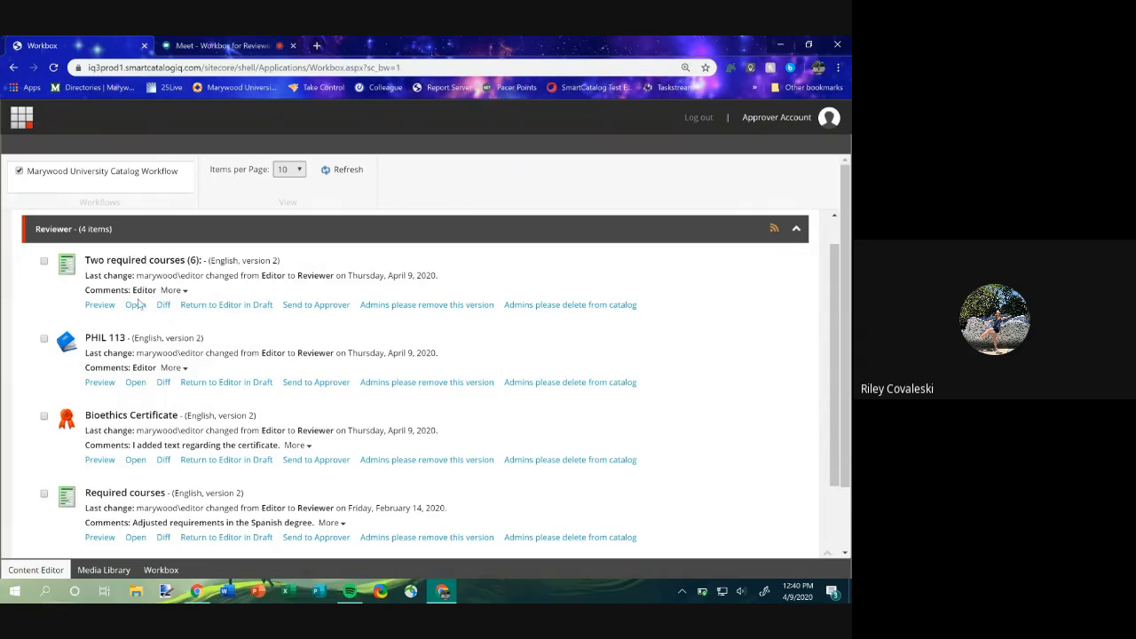
scroll(159, 378, "down", 1)
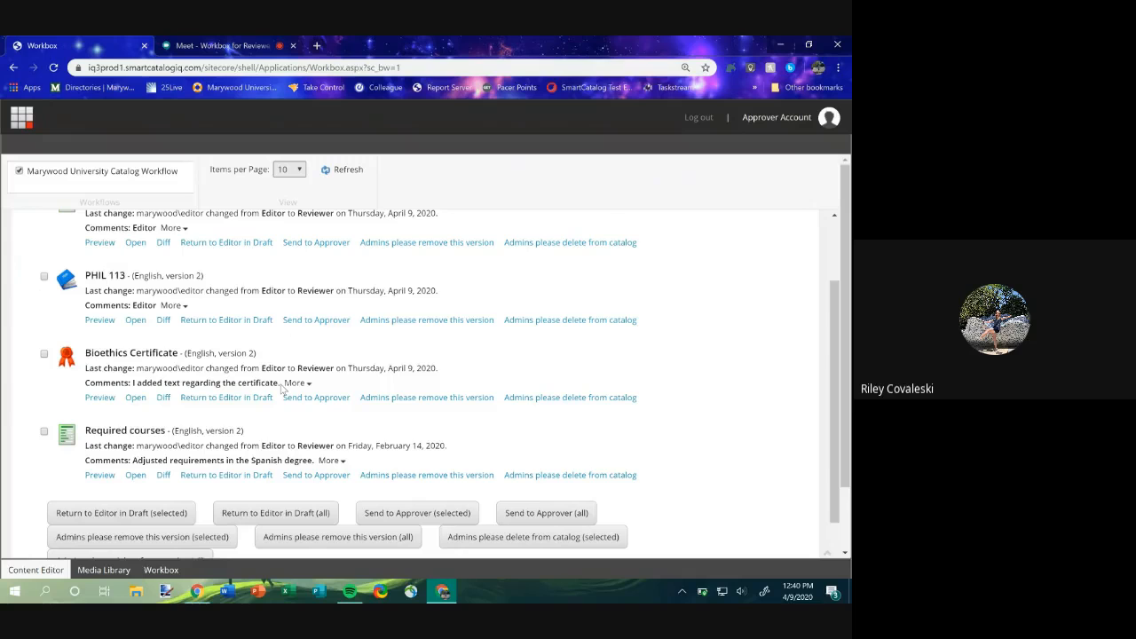
scroll(359, 407, "up", 2)
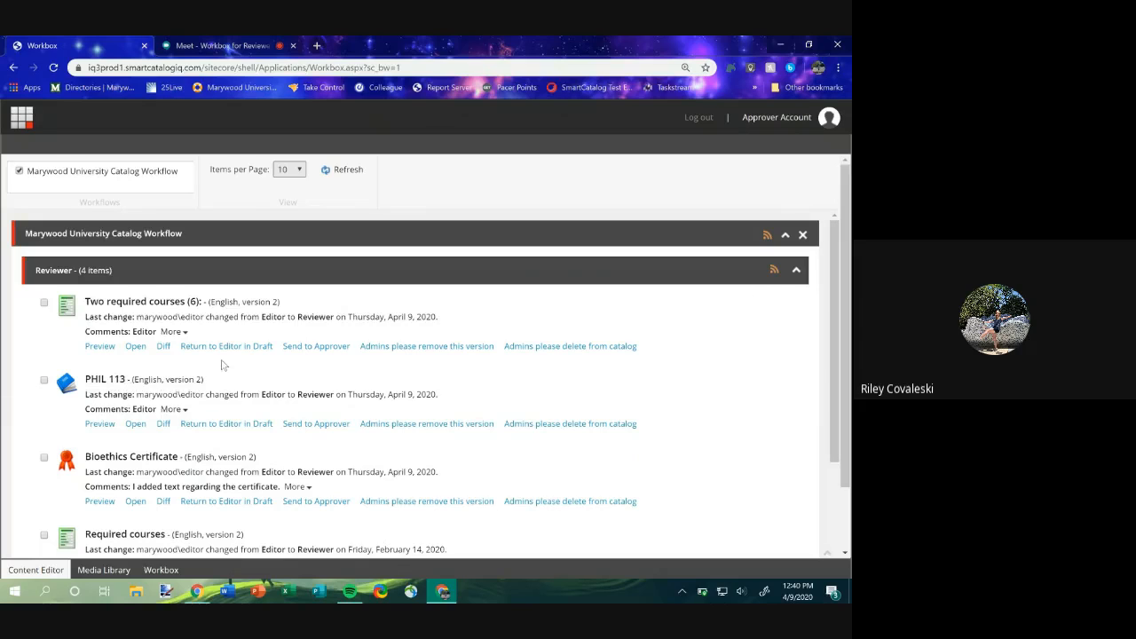
Step: Preview the catalog page for the "Two required courses (6):" item, look through it, and close the preview
left_click(99, 346)
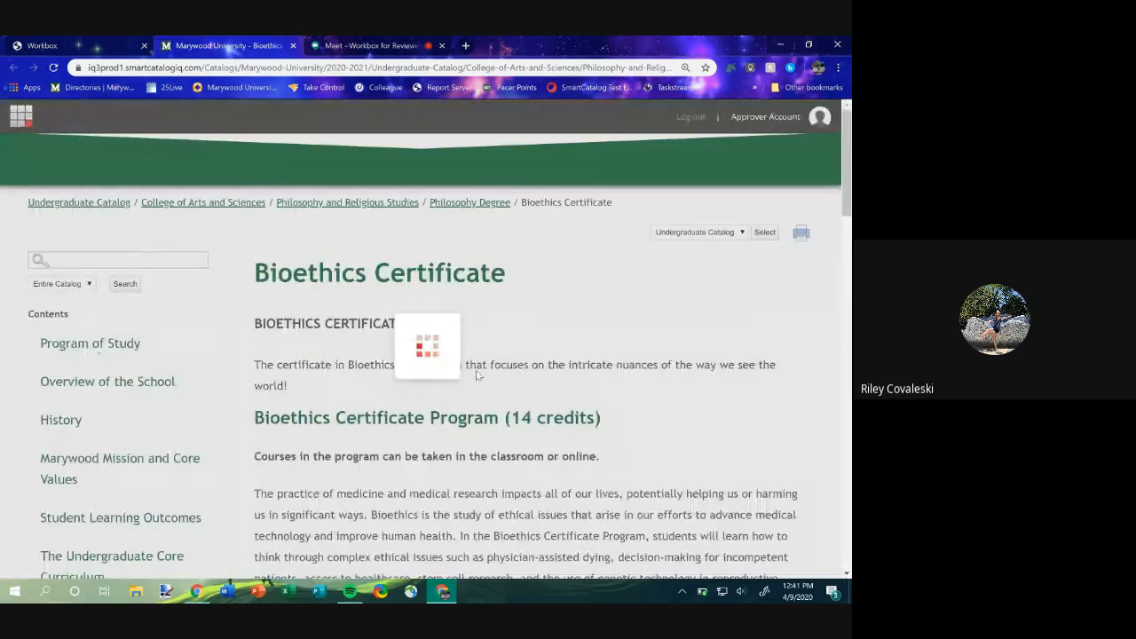
scroll(368, 441, "down", 1)
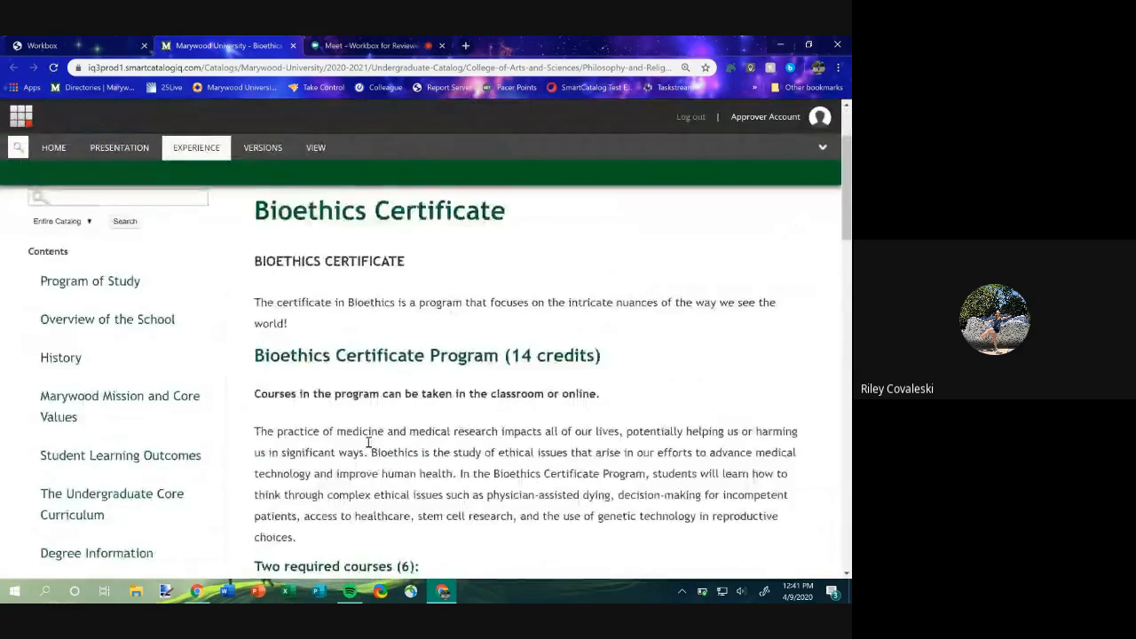
scroll(368, 441, "up", 2)
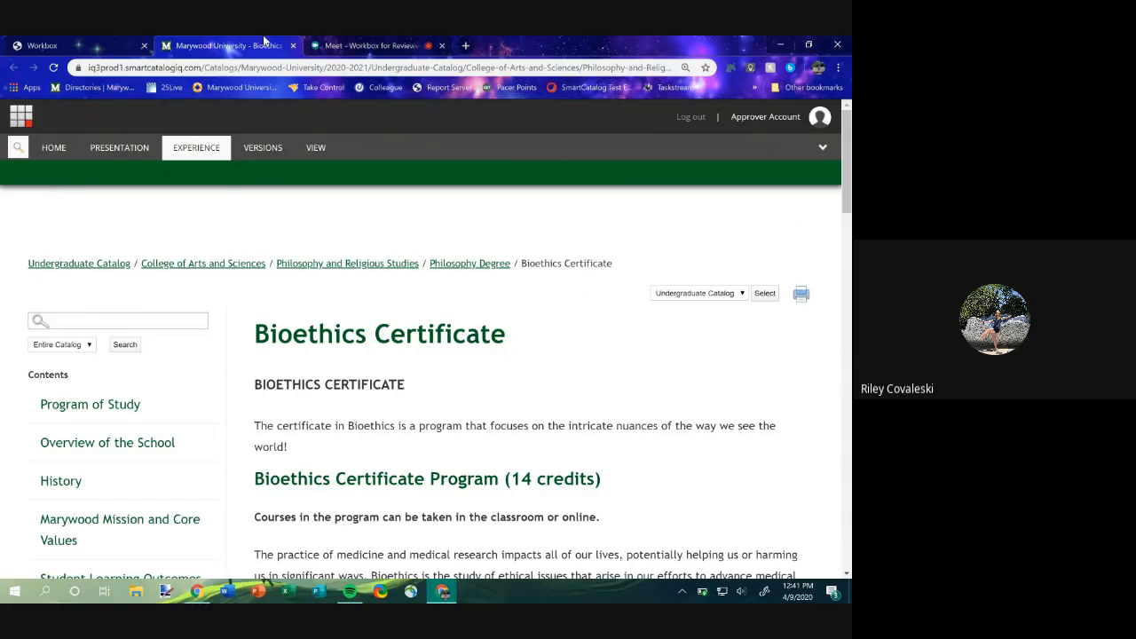
left_click(294, 46)
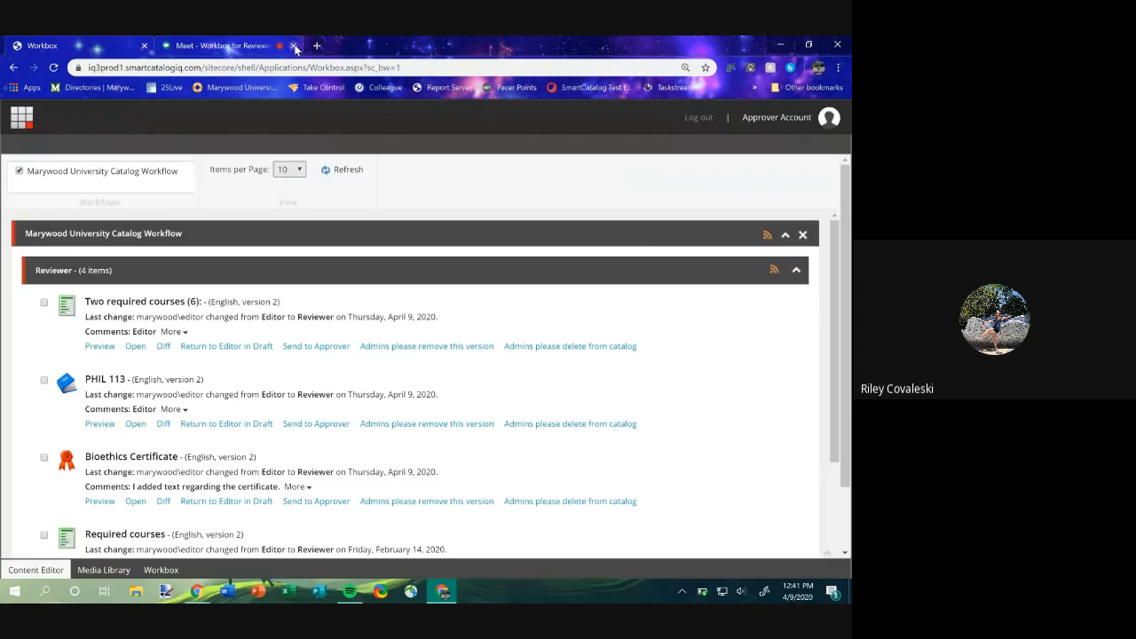
Step: Open the "Two required courses (6):" item for viewing, look through its fields, and close it
left_click(134, 352)
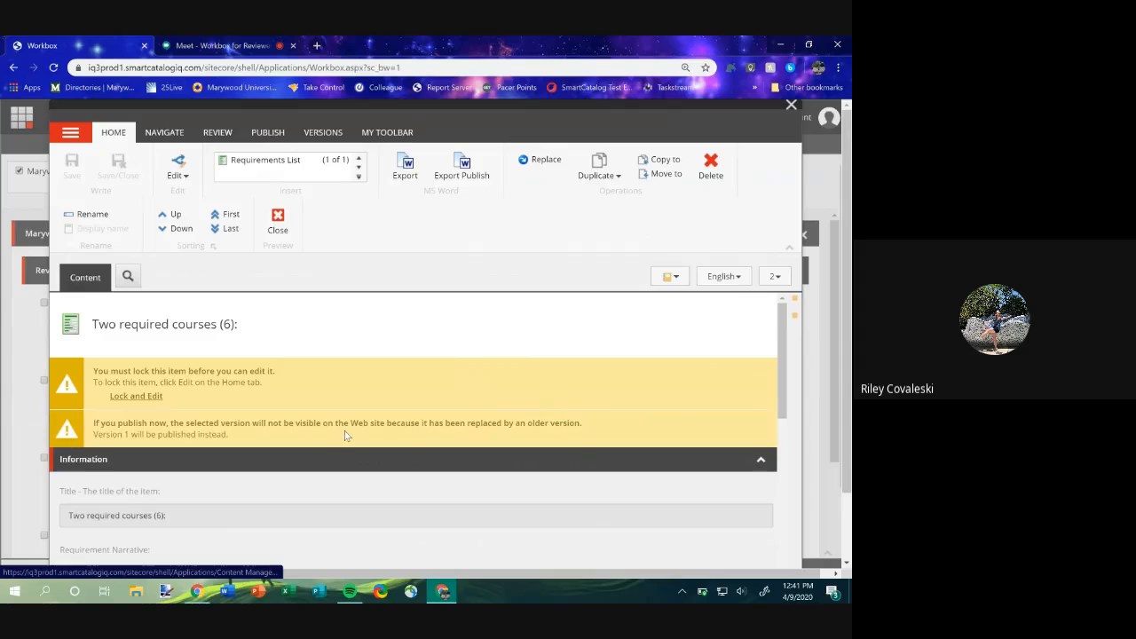
scroll(347, 435, "down", 1)
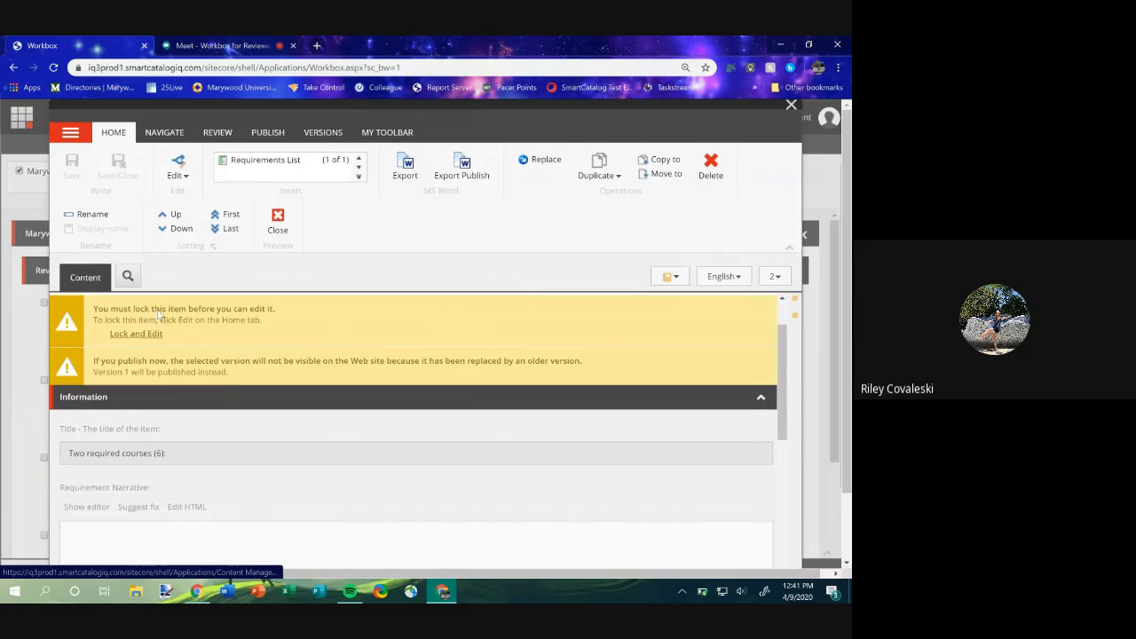
left_click(136, 335)
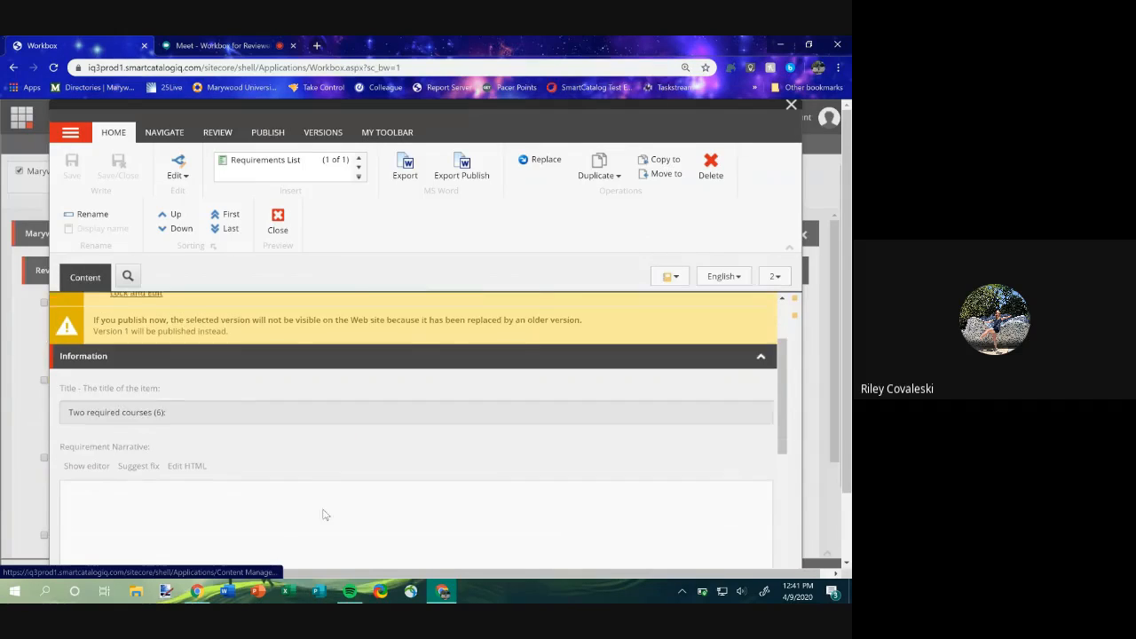
scroll(256, 469, "down", 2)
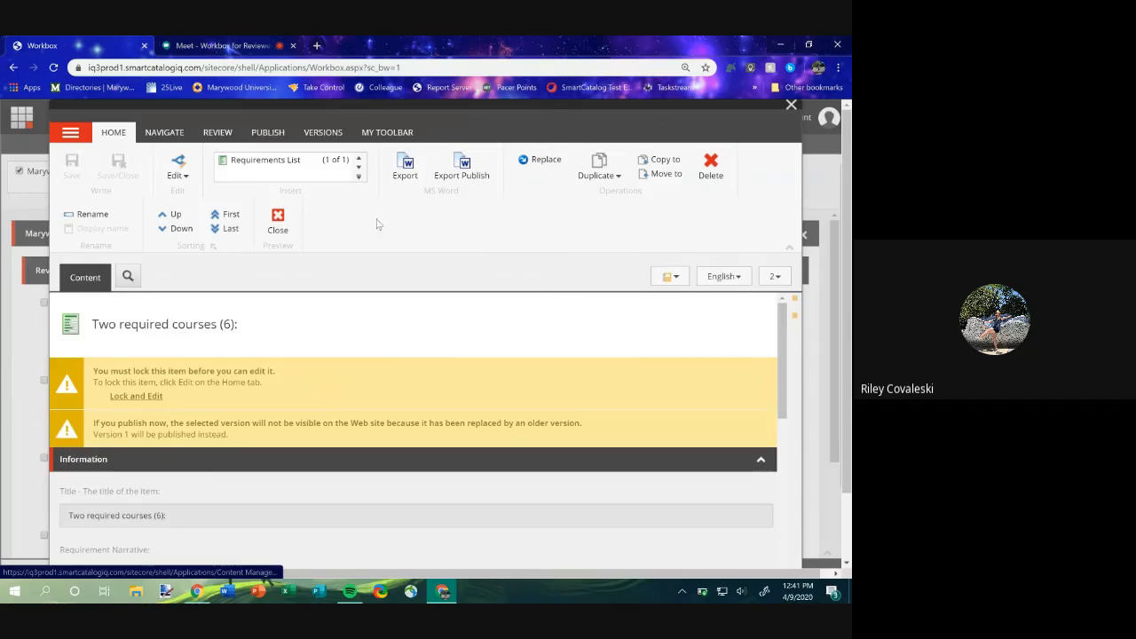
left_click(791, 108)
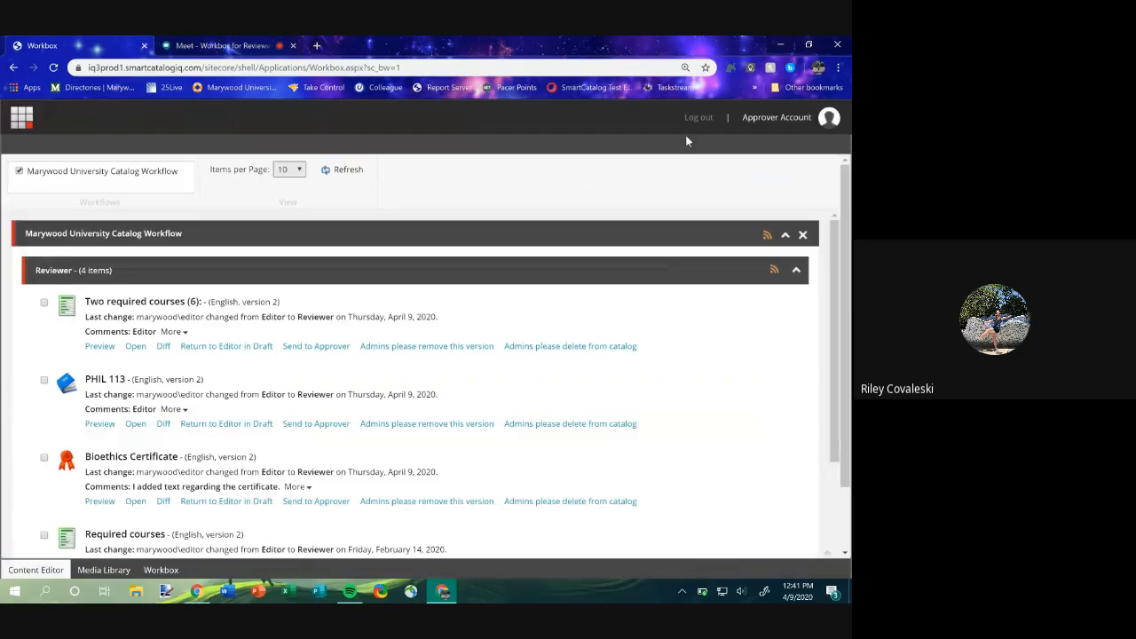
Step: Compare versions 2 and 1 of the "Two required courses (6):" item, and close the comparison
left_click(163, 347)
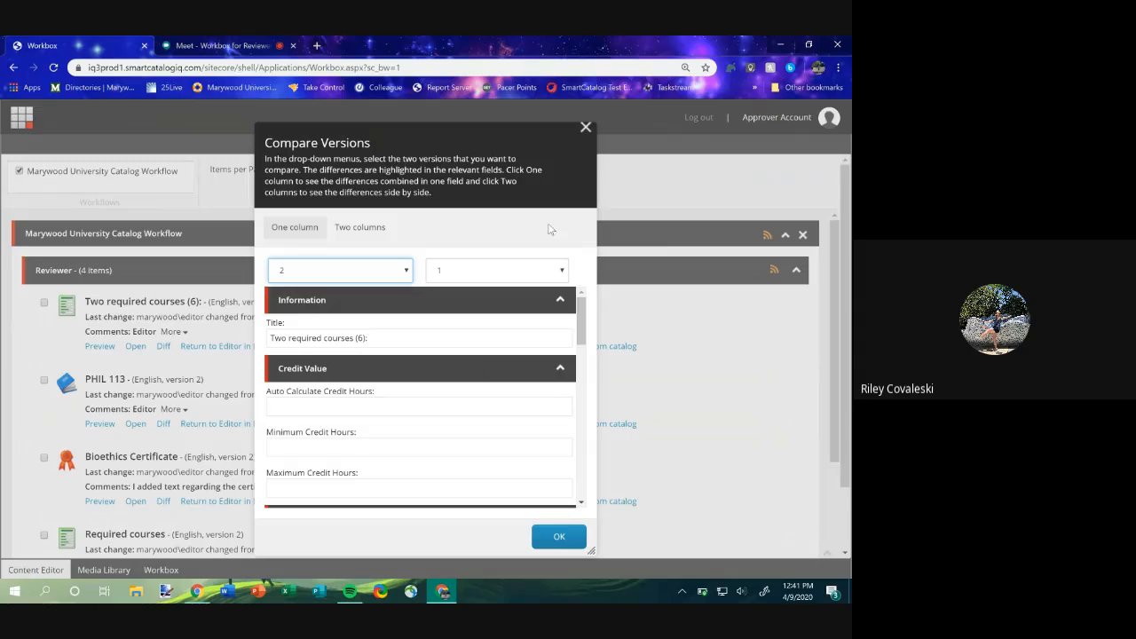
left_click(586, 127)
Step: Compare versions 2 and 1 of the Bioethics Certificate side by side in two columns, review all fields, and close the comparison
scroll(210, 399, "down", 3)
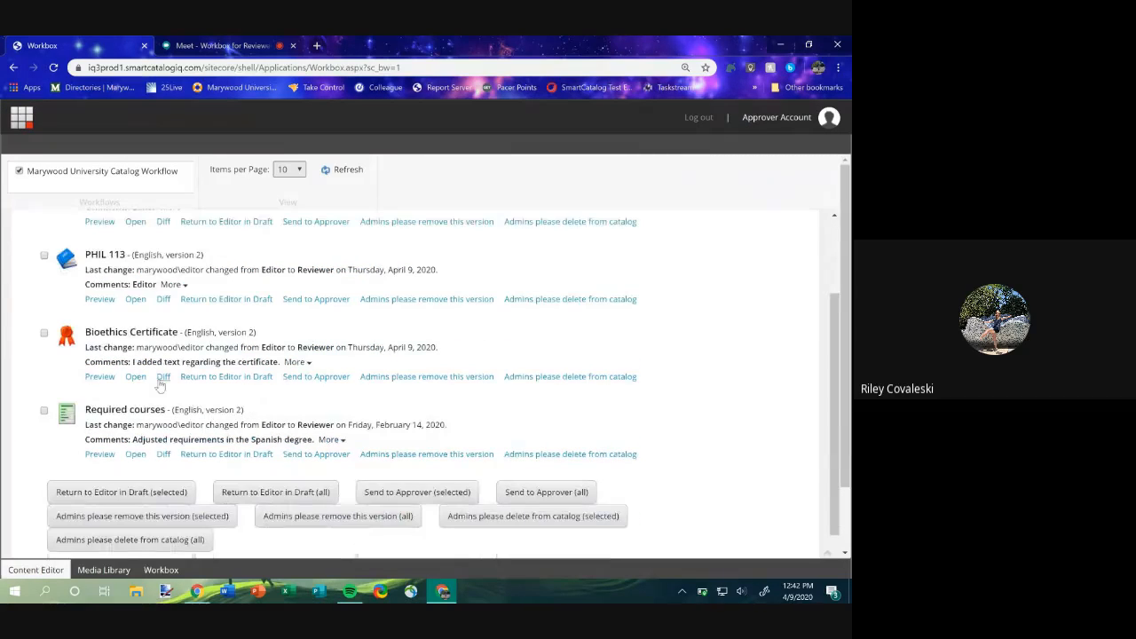
left_click(162, 378)
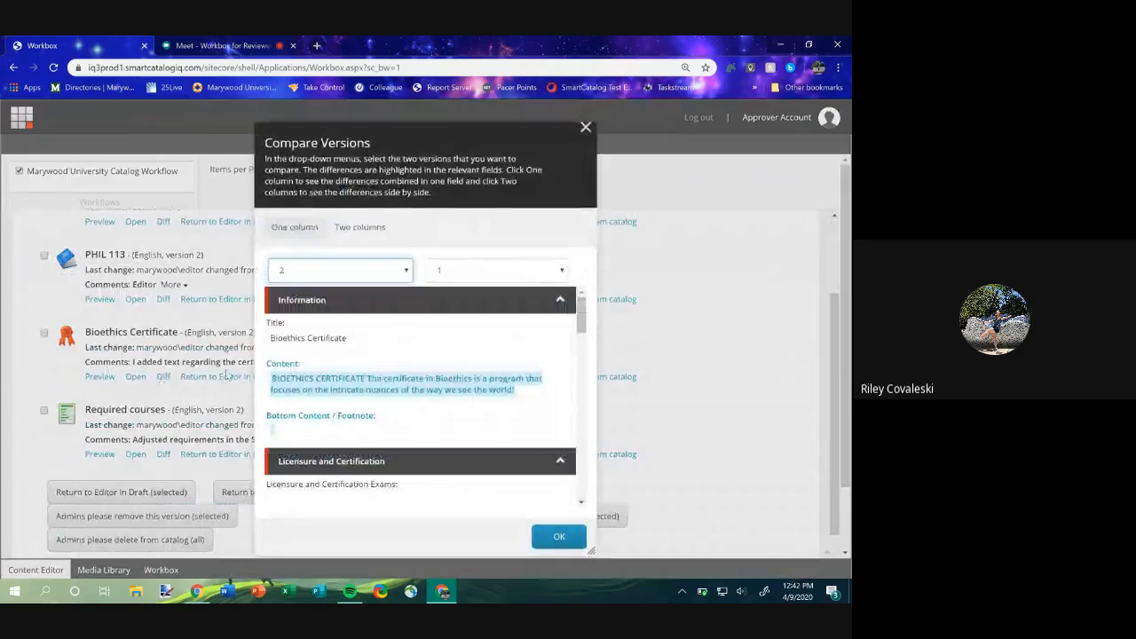
left_click(372, 228)
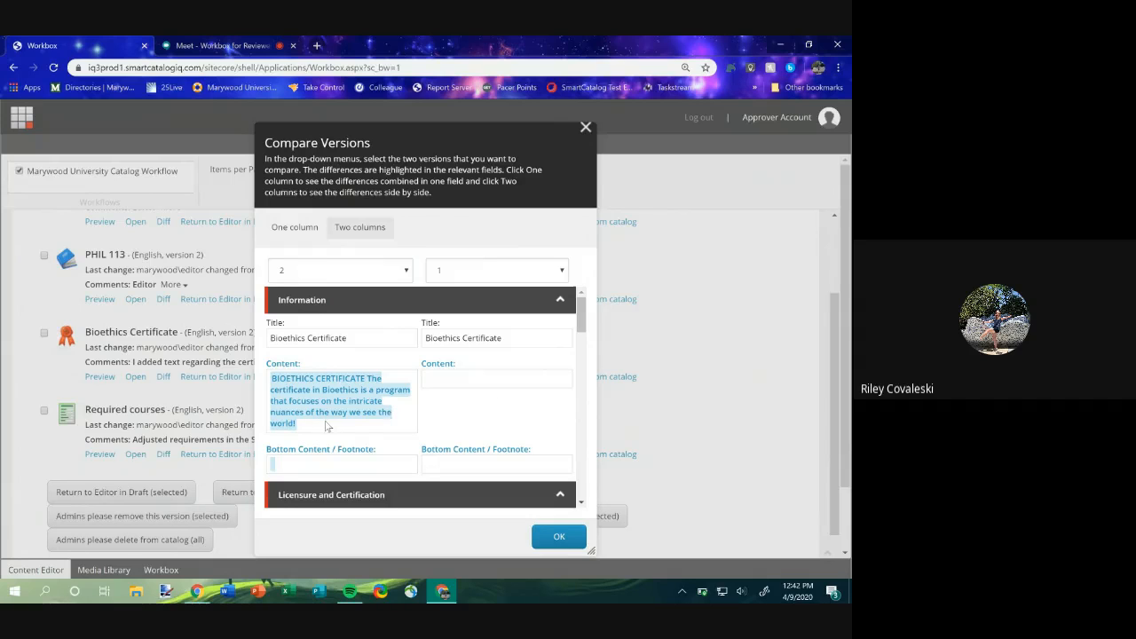
scroll(411, 420, "down", 1)
scroll(411, 420, "down", 4)
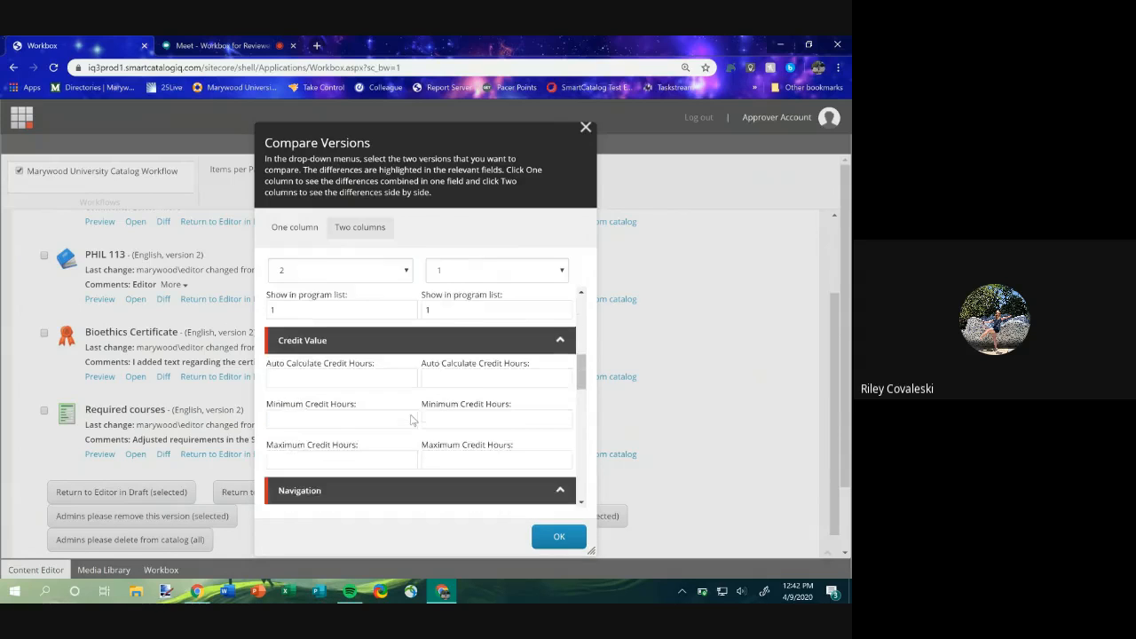
scroll(411, 420, "down", 3)
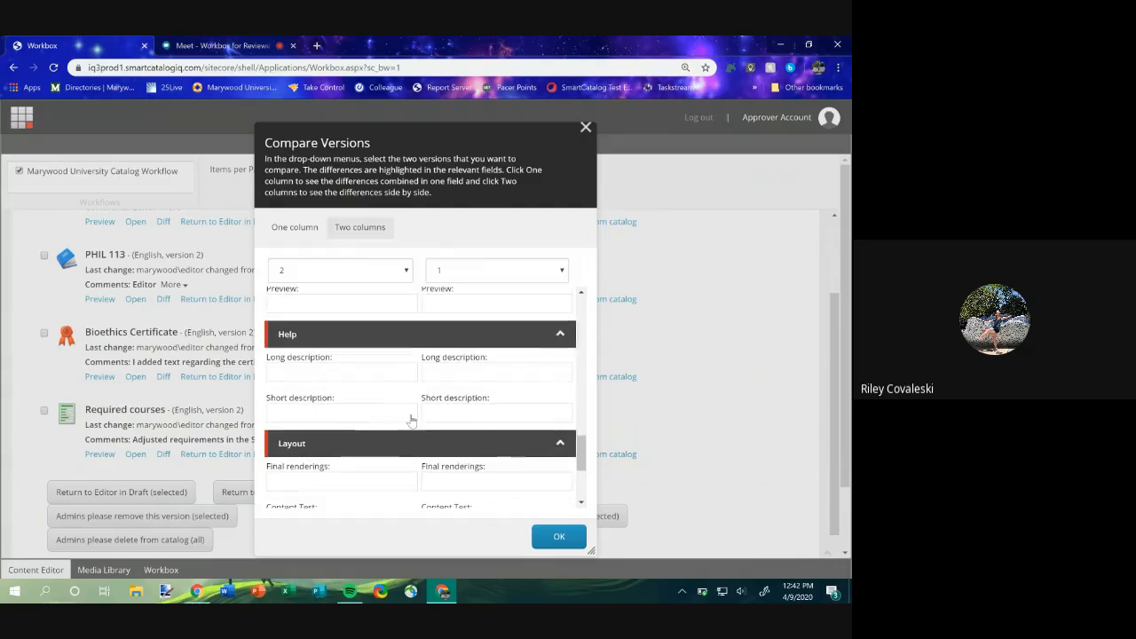
left_click_drag(587, 457, 586, 312)
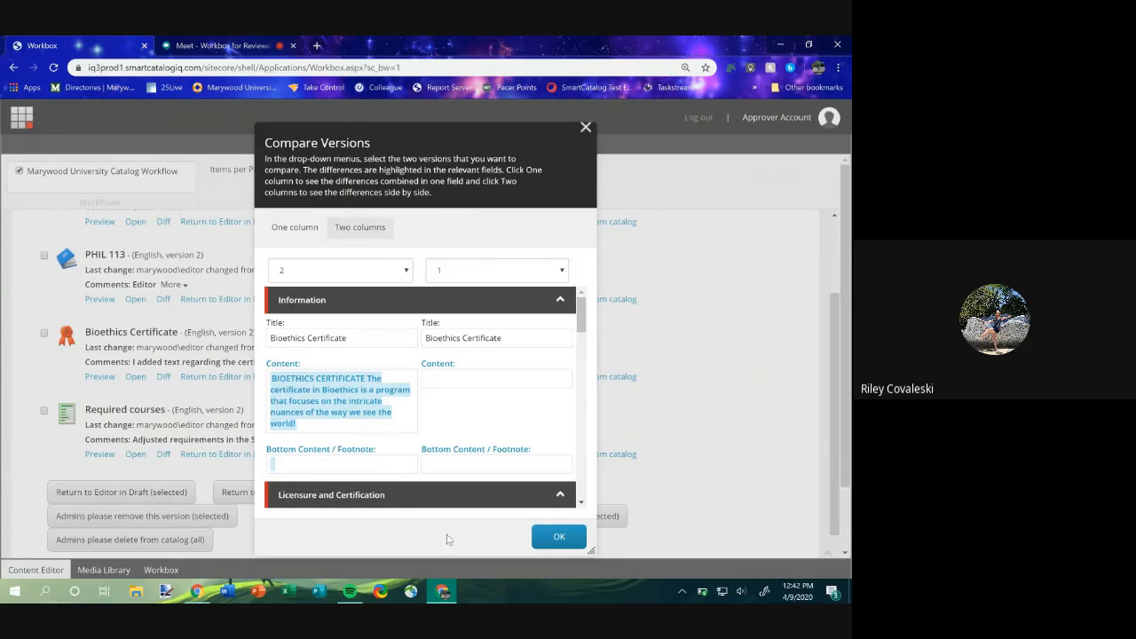
left_click(555, 545)
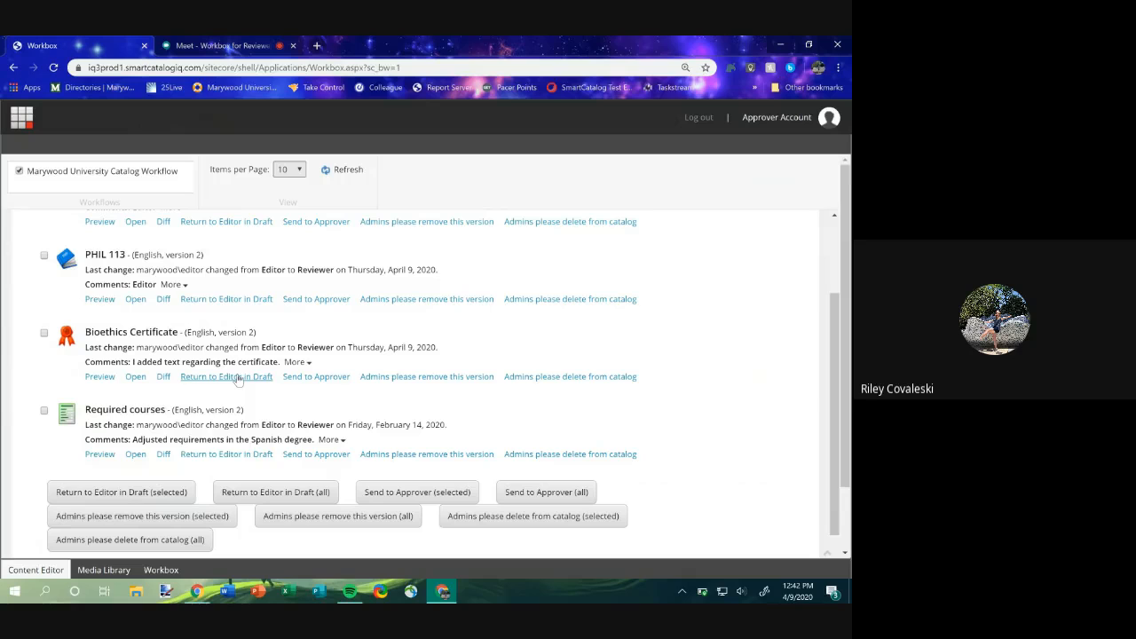
Step: Return the Bioethics Certificate to Editor in Draft with the comment "Review the text in the Content field; might not be relevant."
left_click(236, 377)
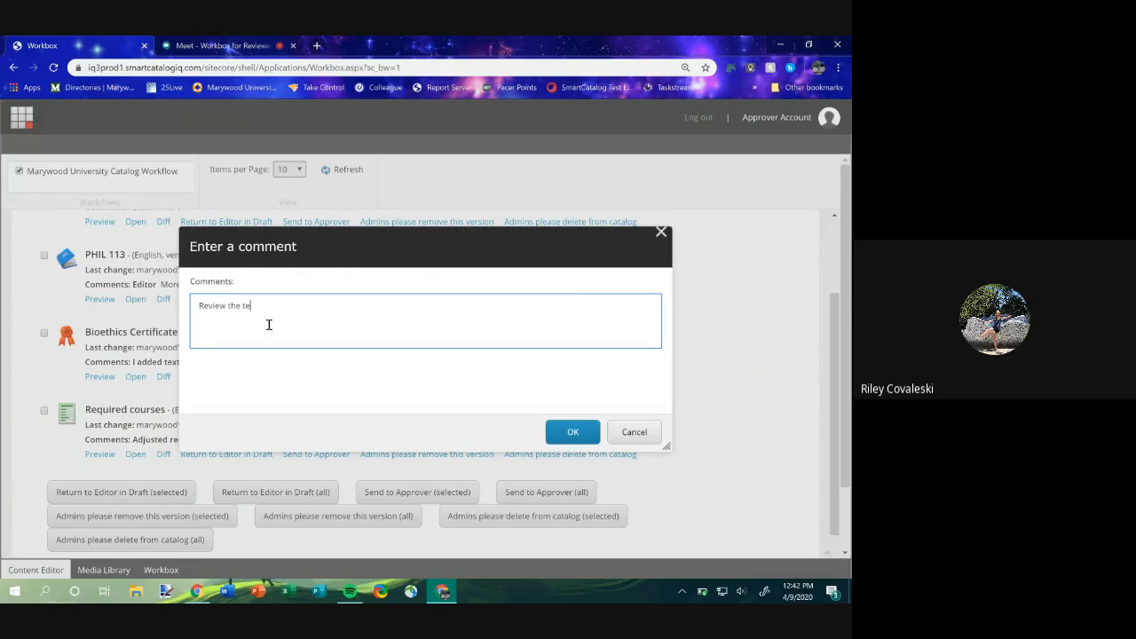
type("ontent field; might not be relevant.")
left_click(579, 435)
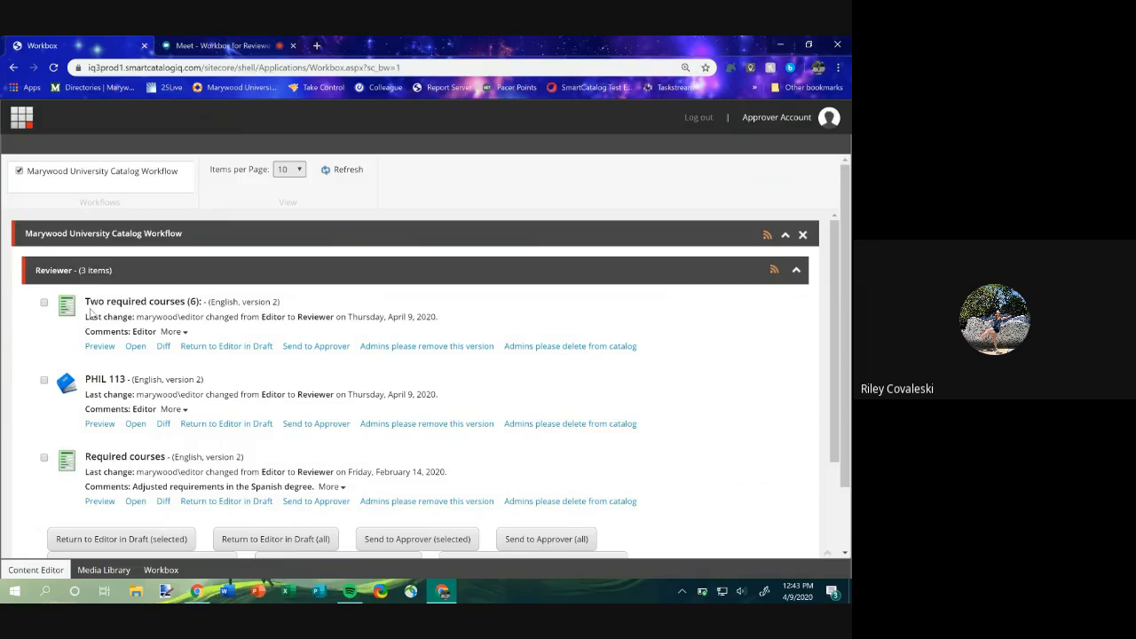
left_click(44, 304)
left_click(43, 382)
left_click(43, 382)
left_click(44, 304)
left_click(325, 348)
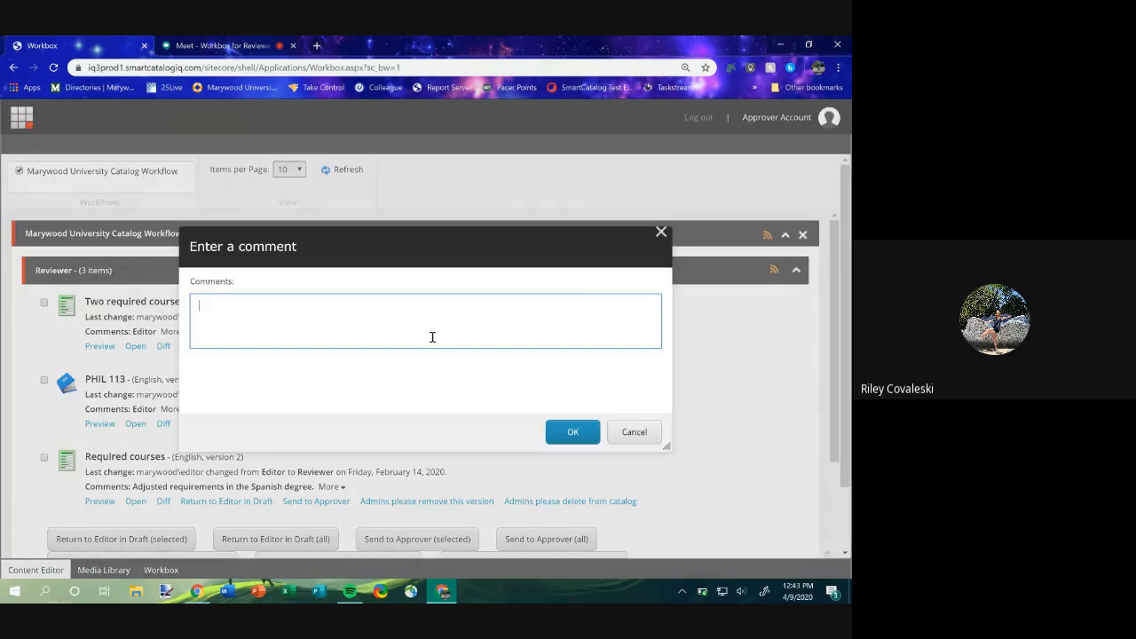
left_click(660, 233)
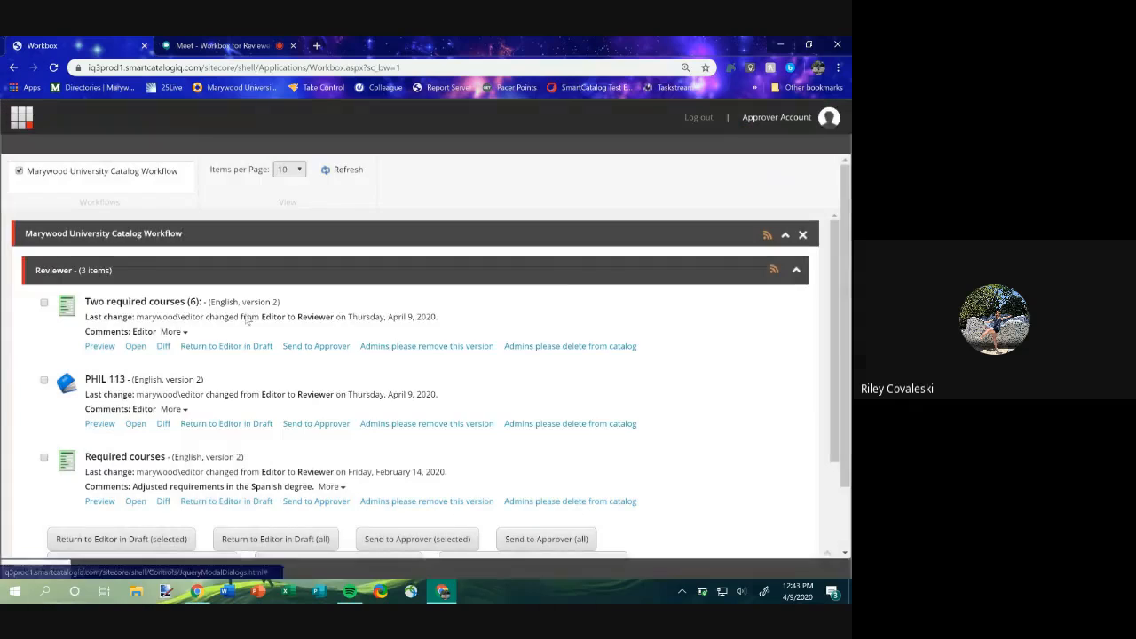
Step: Examine the returned Bioethics Certificate entry and its comment in the workflow's Editor section
scroll(239, 529, "down", 1)
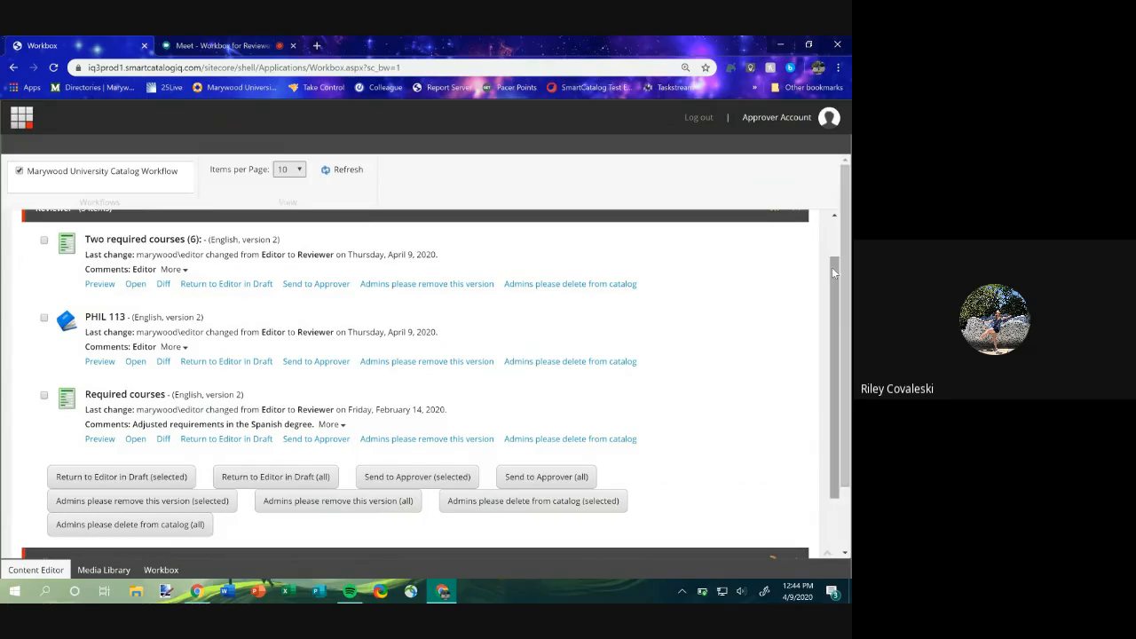
left_click_drag(833, 269, 809, 390)
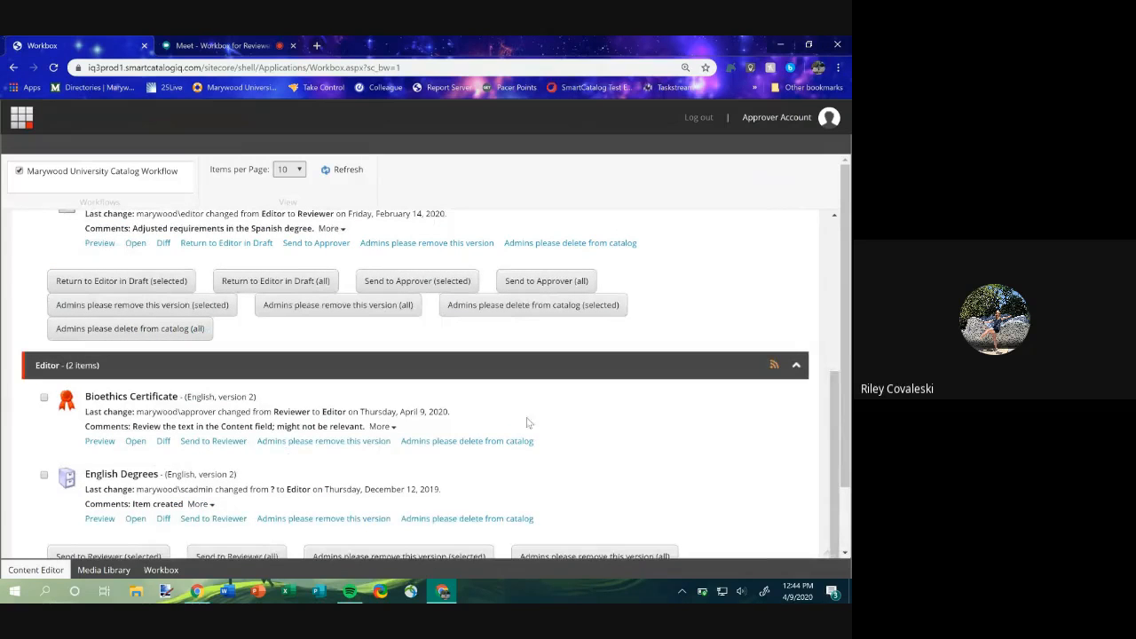
left_click_drag(833, 384, 833, 376)
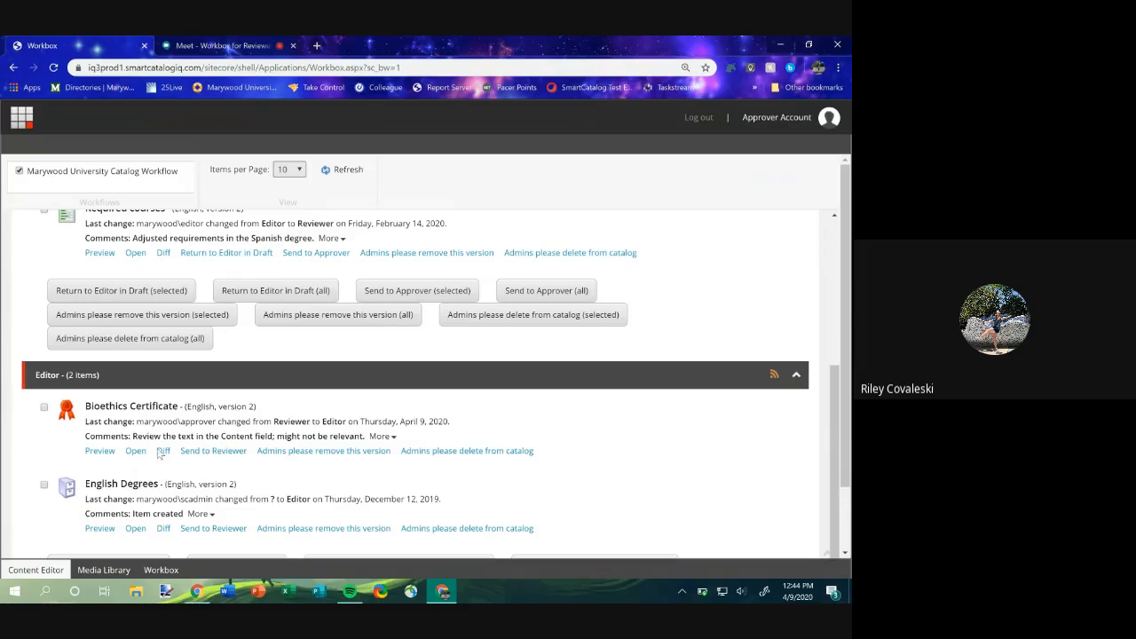
left_click_drag(839, 399, 823, 243)
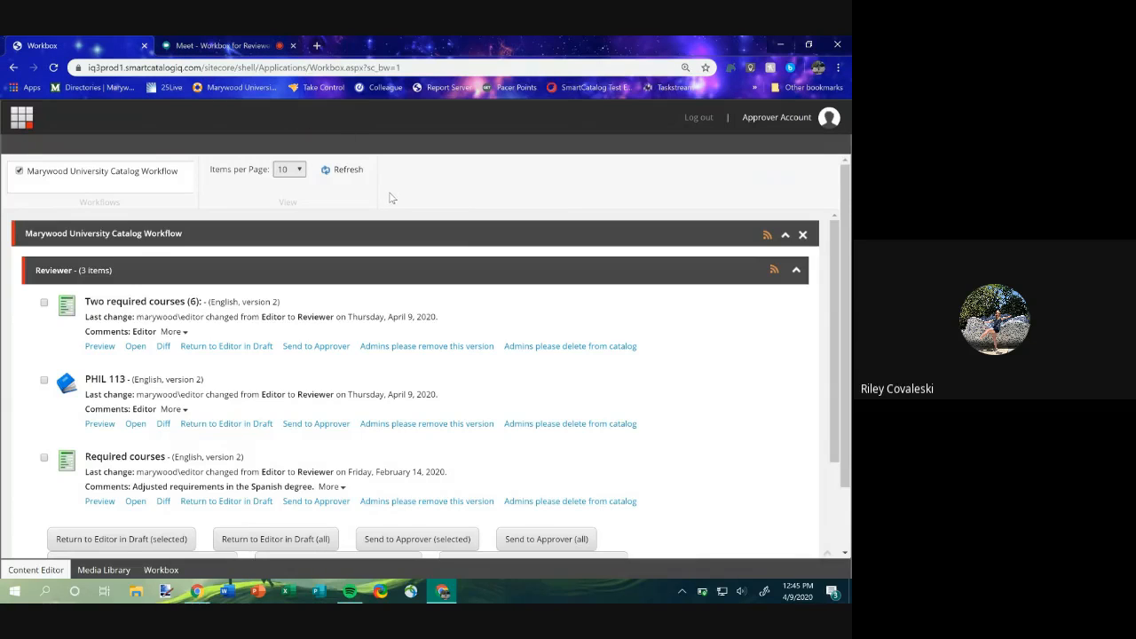
Step: Switch to the Google Meet call and open its additional options
left_click(230, 41)
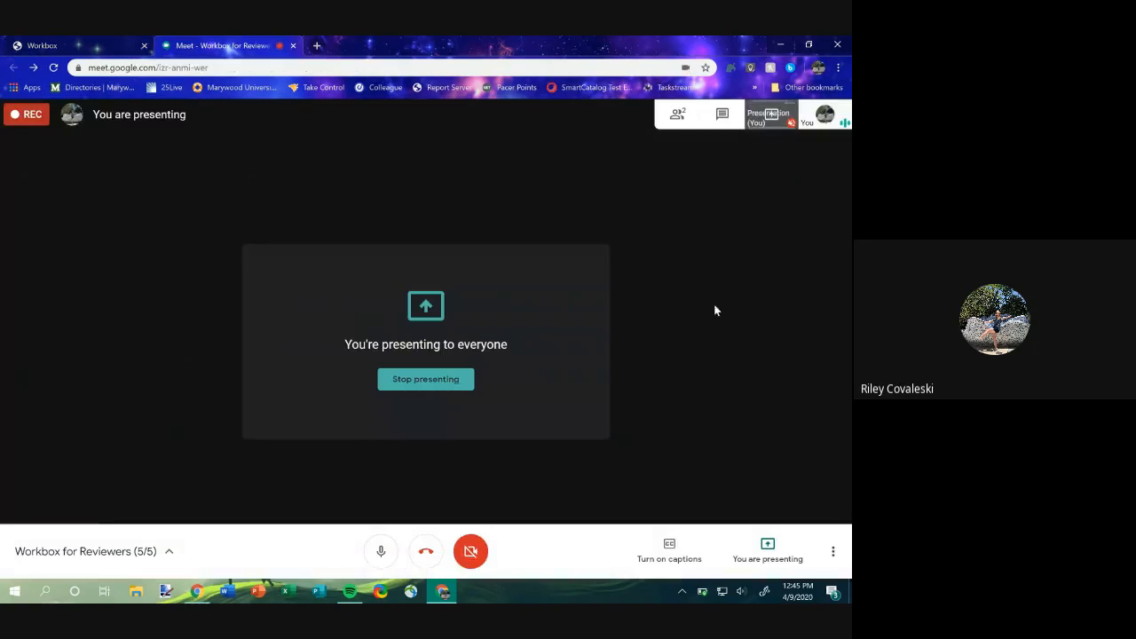
left_click(833, 553)
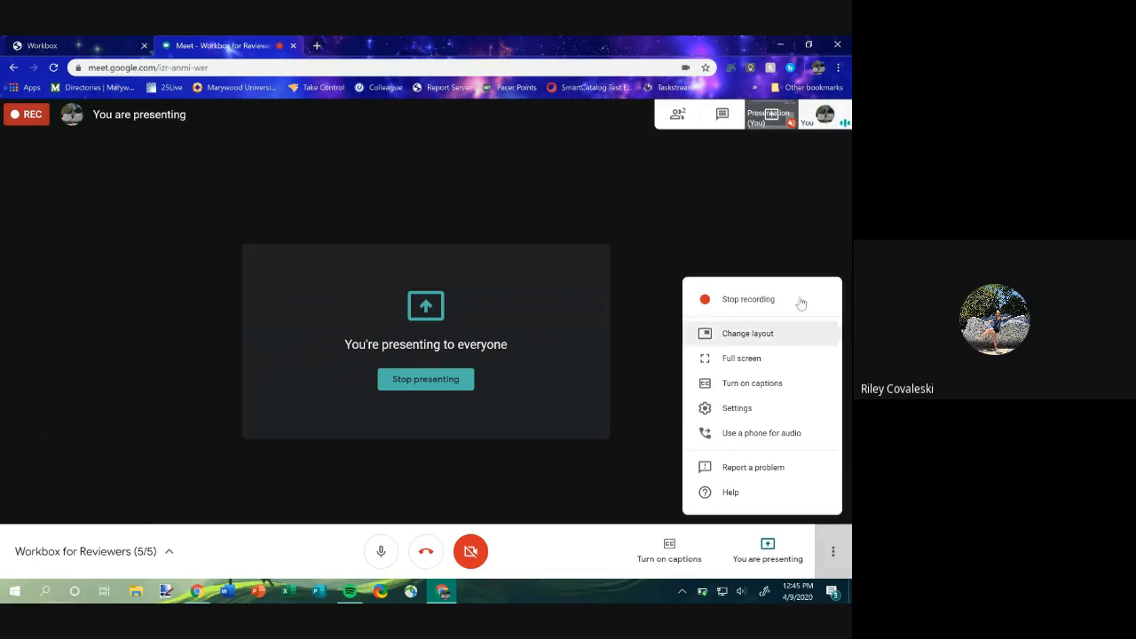